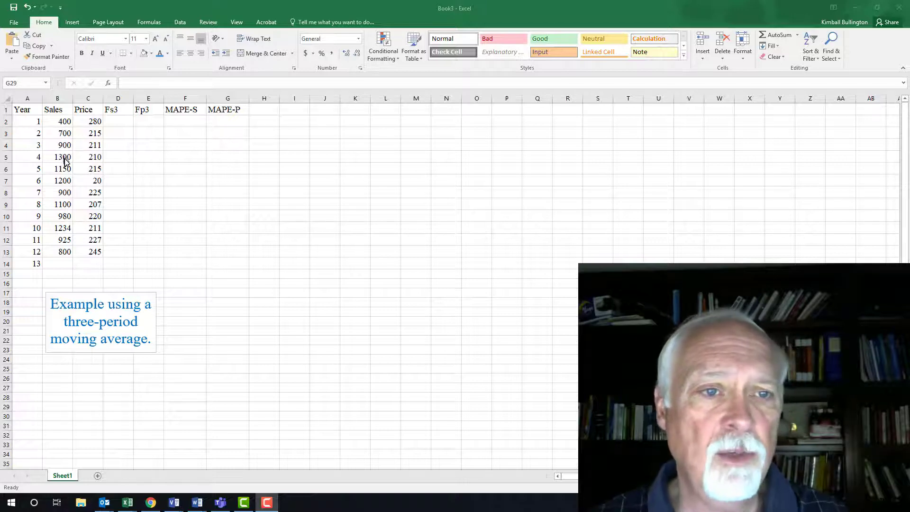
- Enter the three-period moving average of Sales, =AVERAGE(B2:B4), in cell D5 of the Fs3 column
click(118, 156)
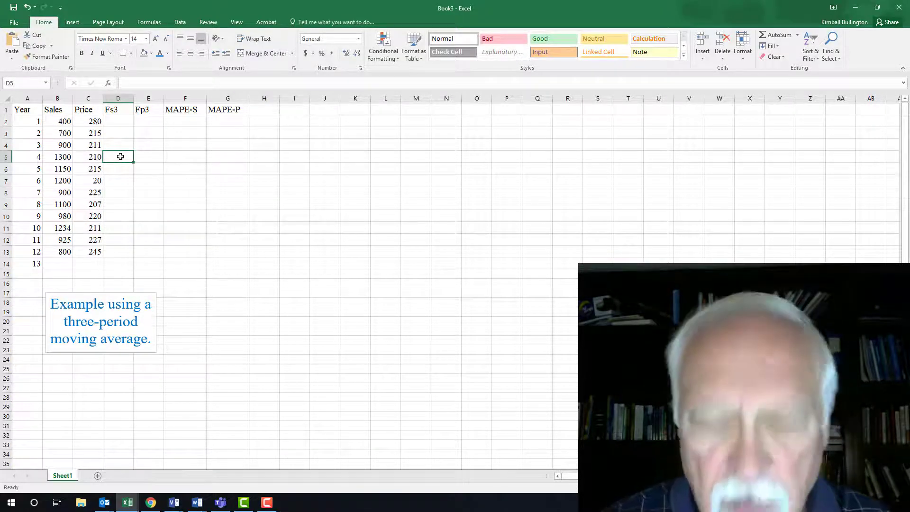
text(=)
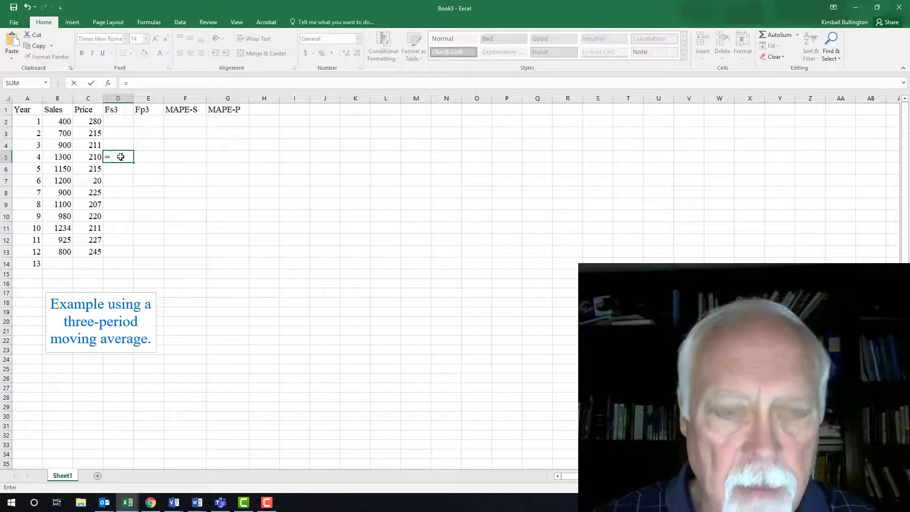
text(average)
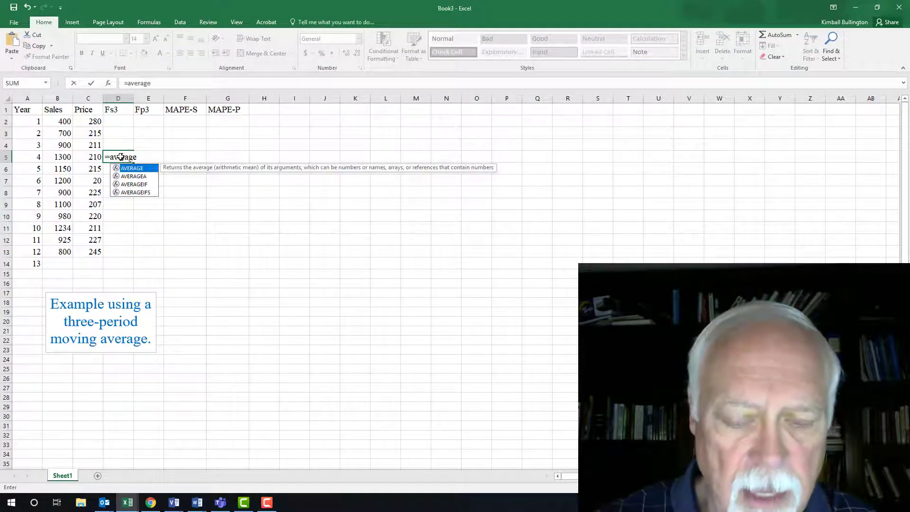
text(()
drag(64, 122, 60, 144)
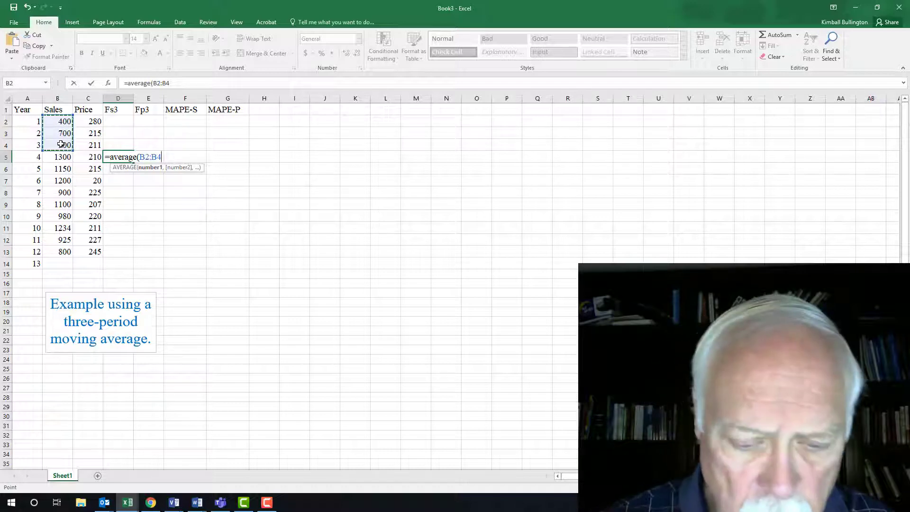
key(ctrl+Return)
key(Return)
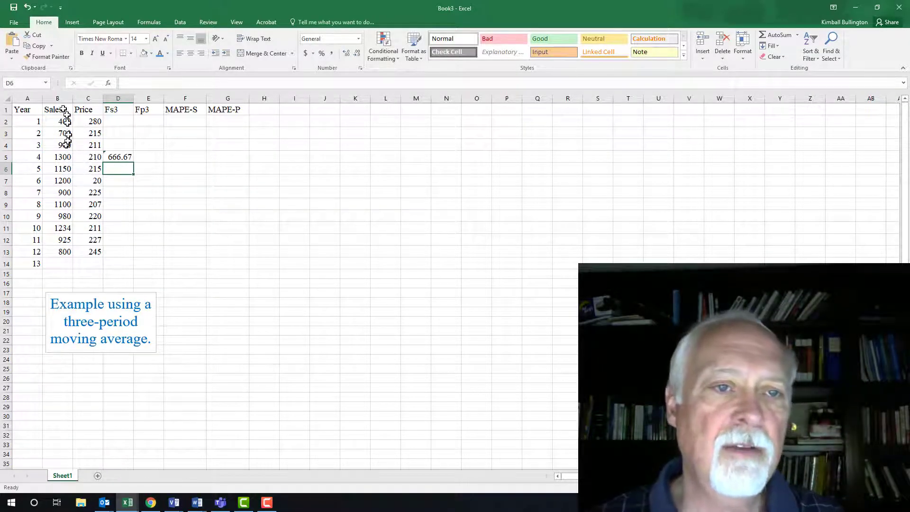
- Fill the D5 moving-average formula down to year 13 and copy the filled range across into the Fp3 column
click(124, 159)
double_click(134, 163)
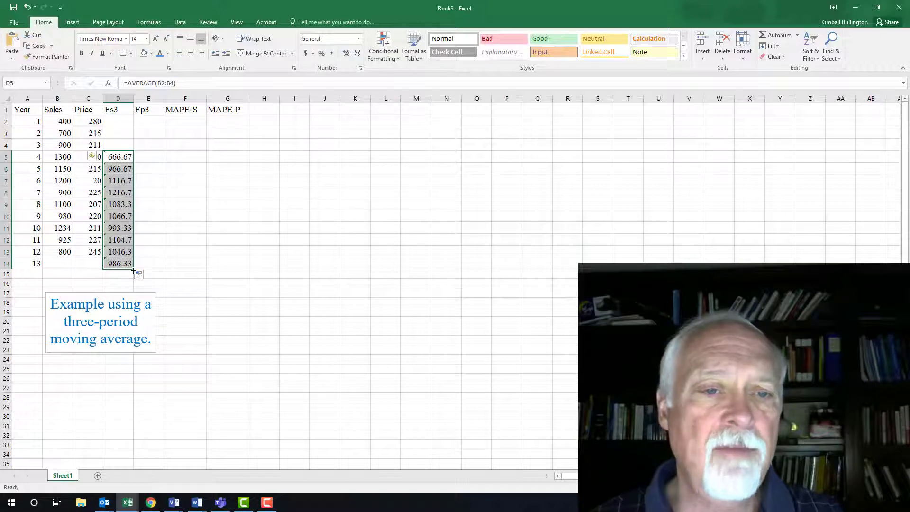
drag(134, 270, 159, 271)
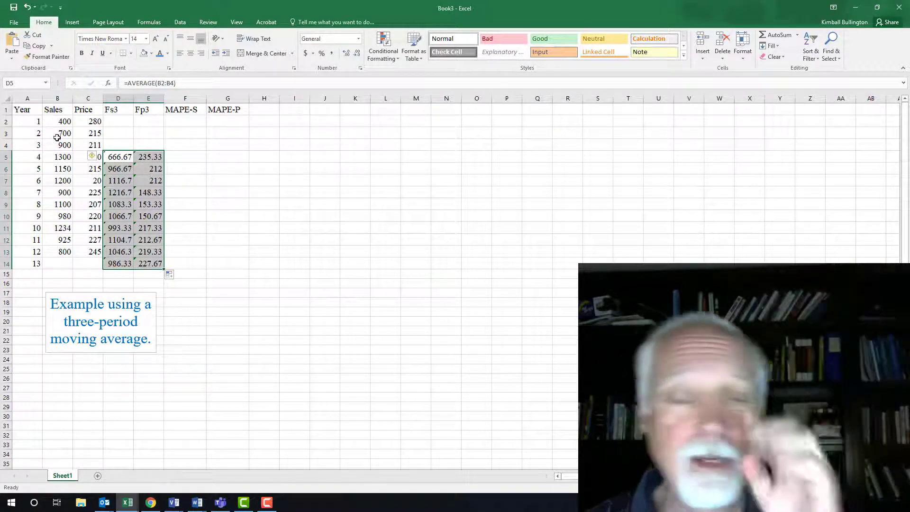
click(152, 161)
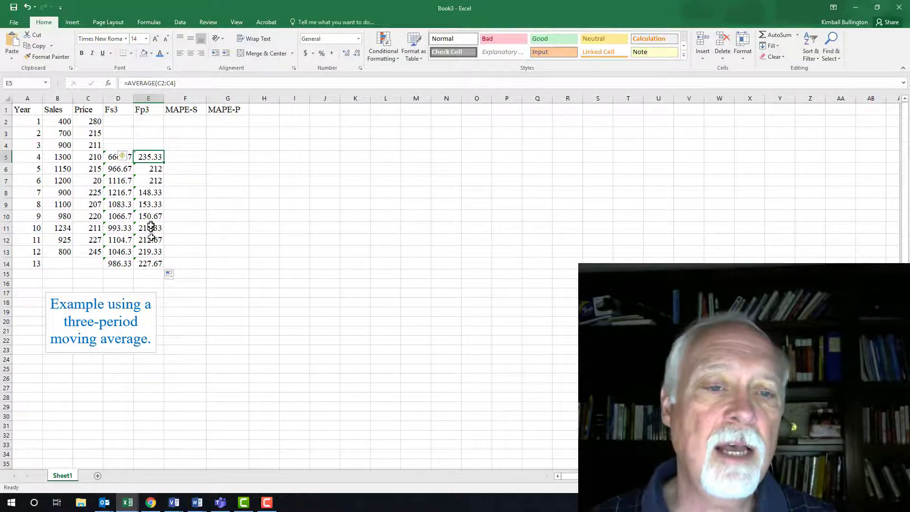
- Enter the absolute percentage error of the year 4 sales forecast, =ABS((D5-B5)/B5), in cell F5
click(185, 158)
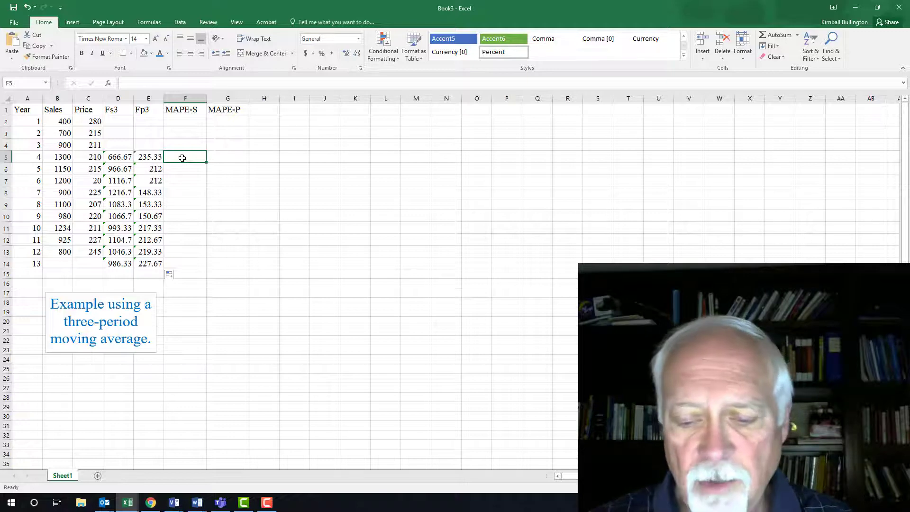
text(=)
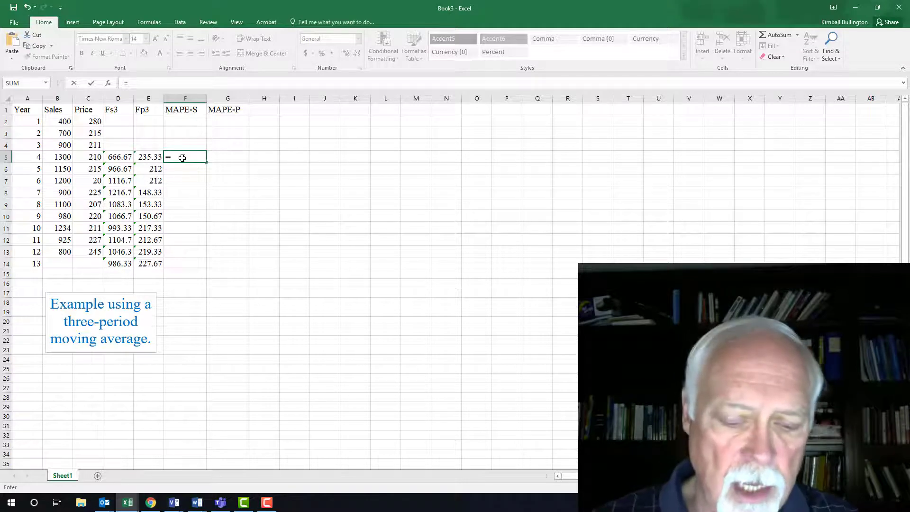
text(abs)
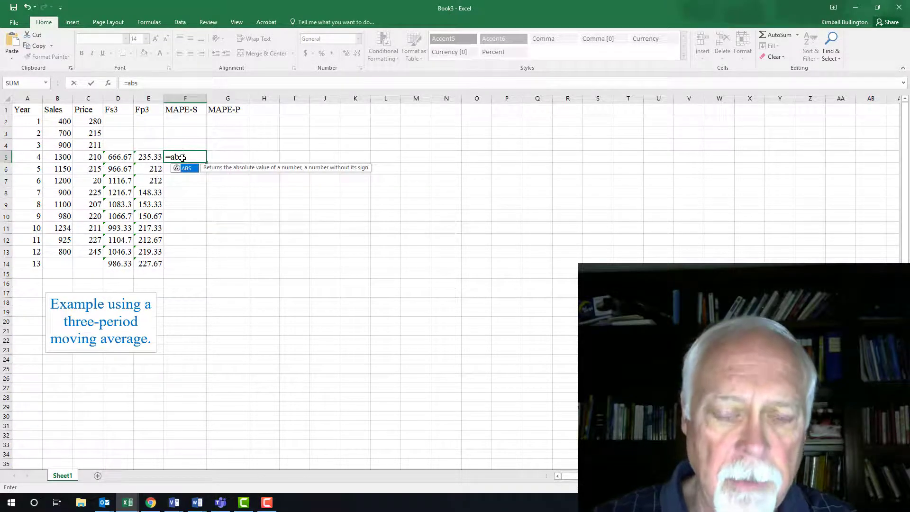
text((()
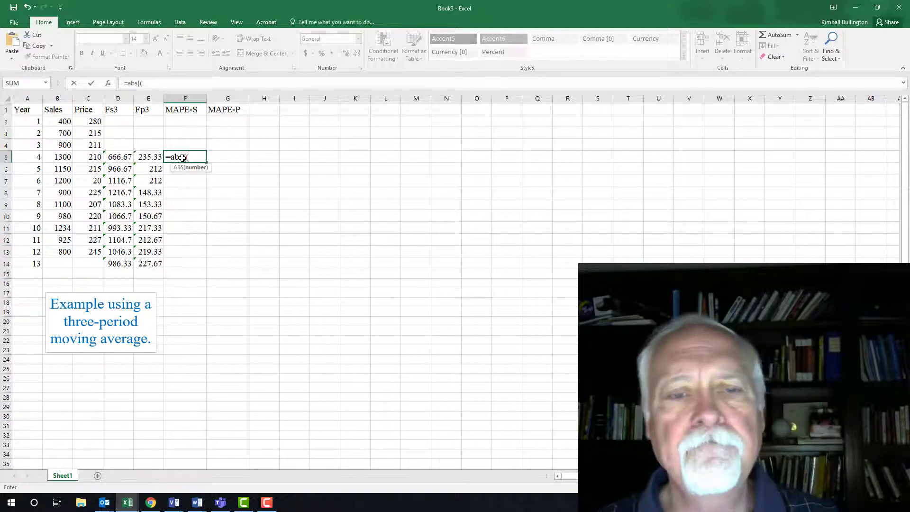
click(116, 157)
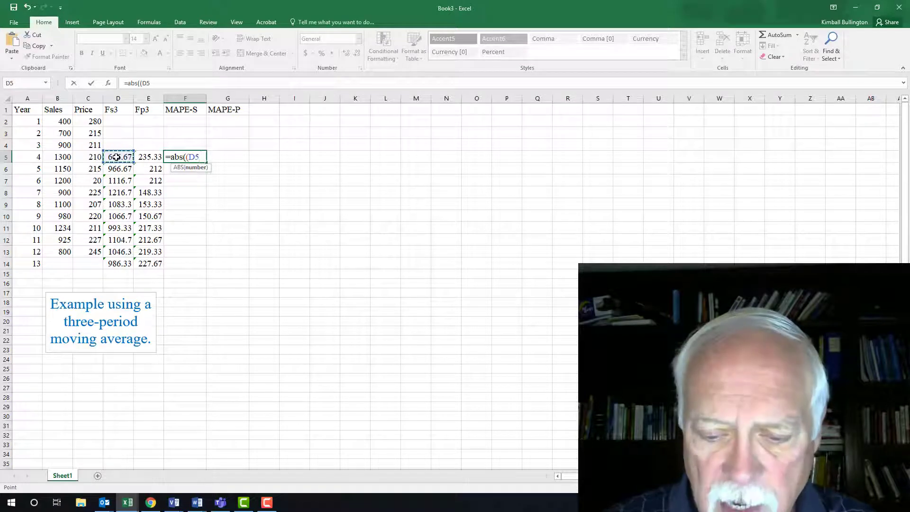
text(-)
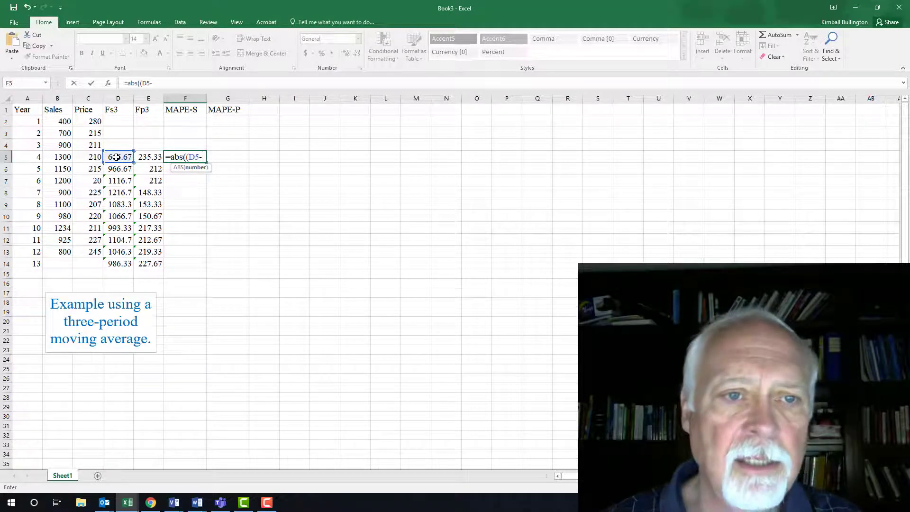
click(59, 157)
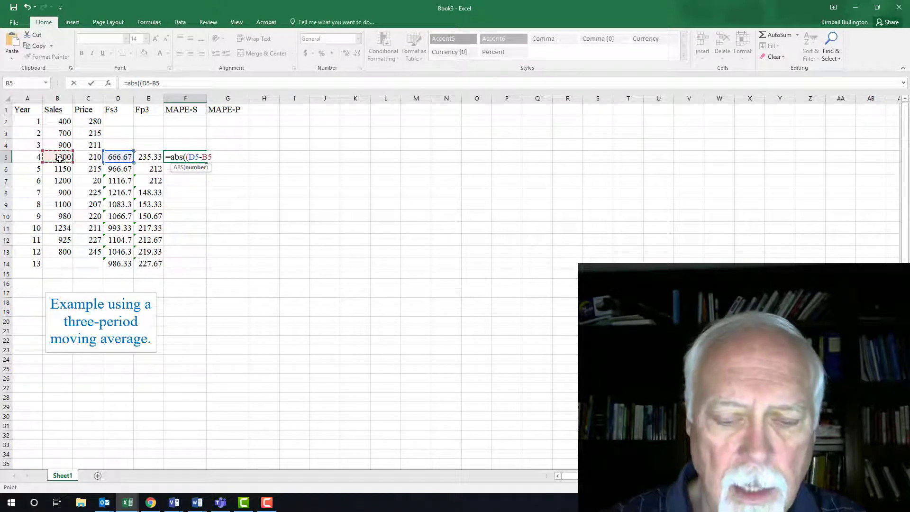
text()/)
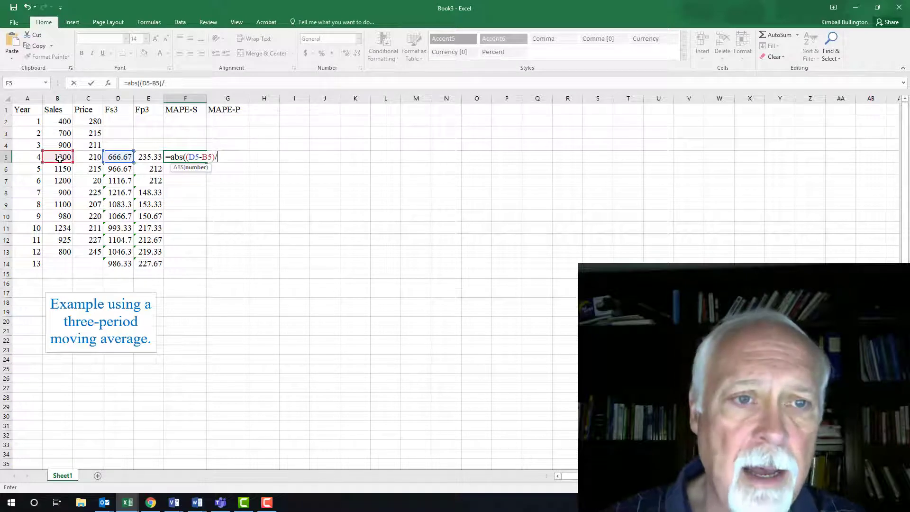
click(59, 157)
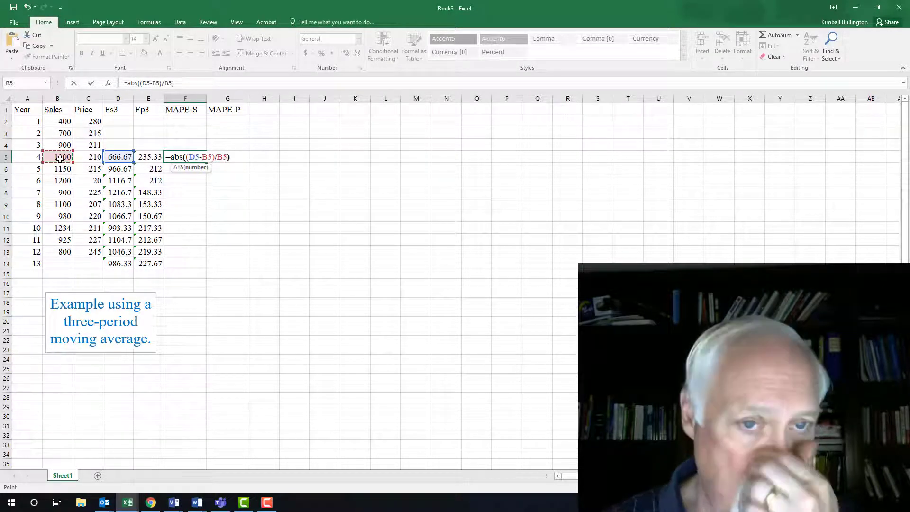
key(Return)
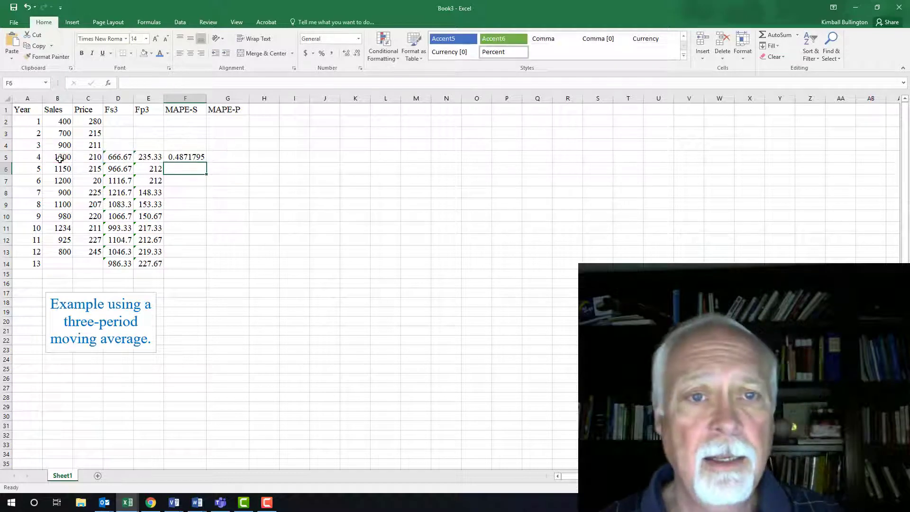
- Fill the F5 error formula down the MAPE-S column and clear cell F14 for year 13
click(189, 158)
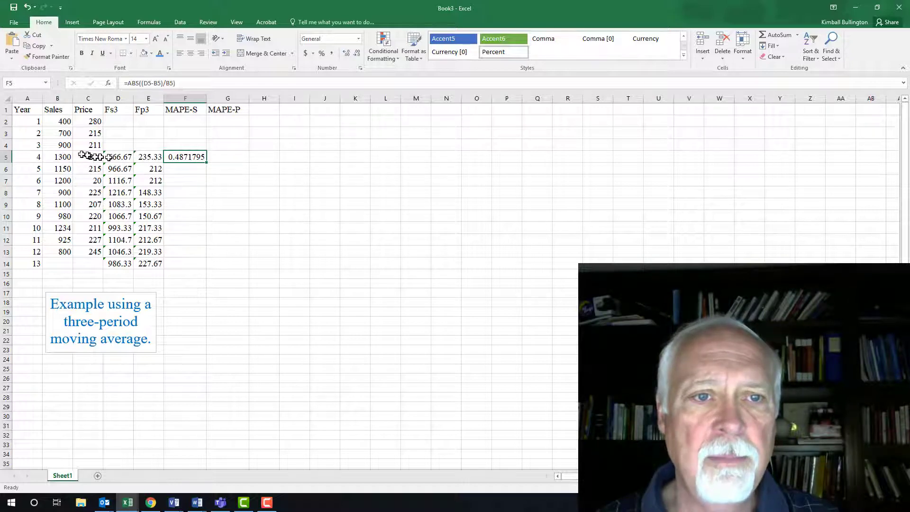
double_click(206, 162)
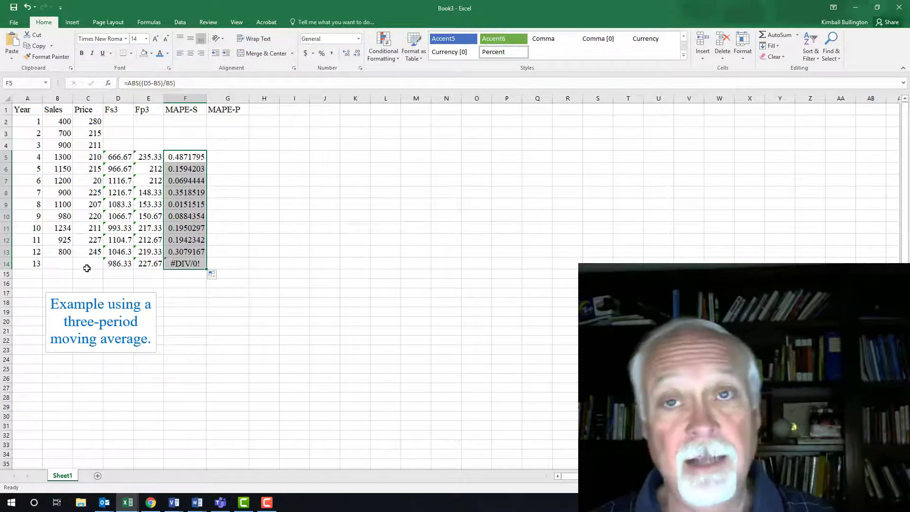
click(183, 264)
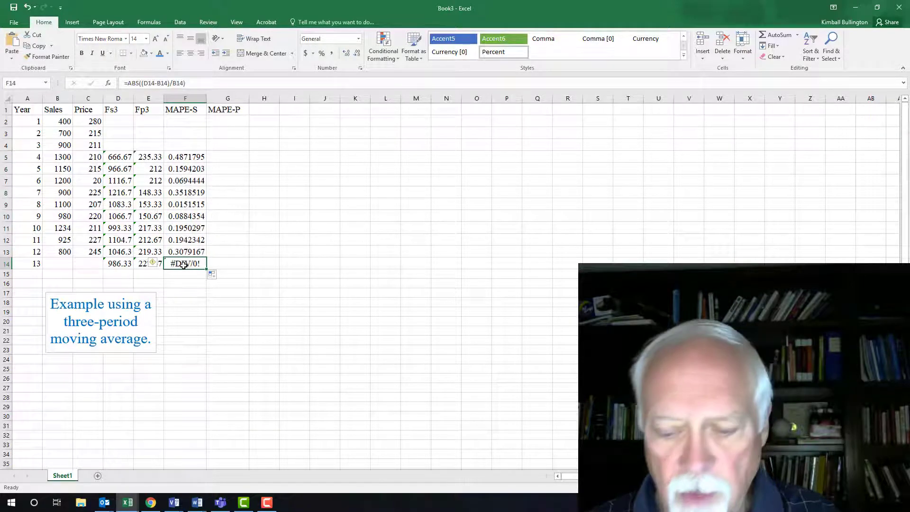
key(Delete)
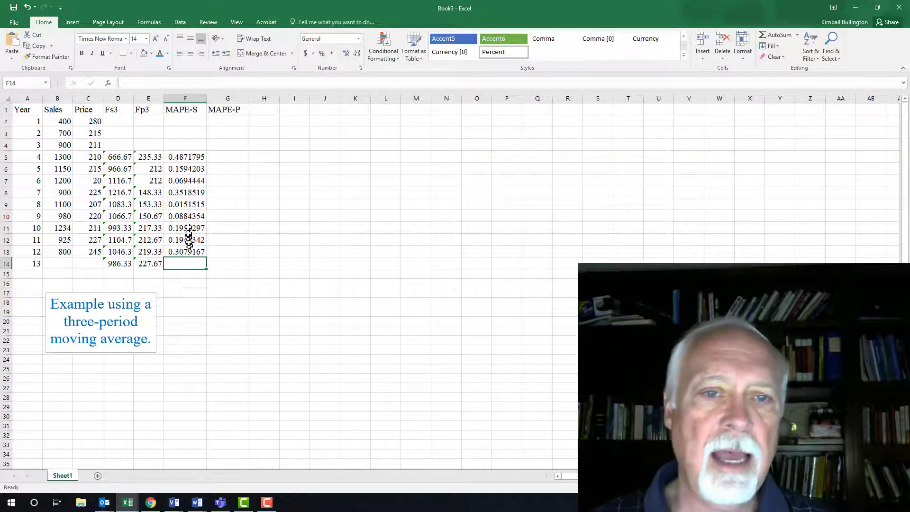
- Compute the mean of the sales forecast errors in cell F2 with =AVERAGE(F5:F13)
click(188, 121)
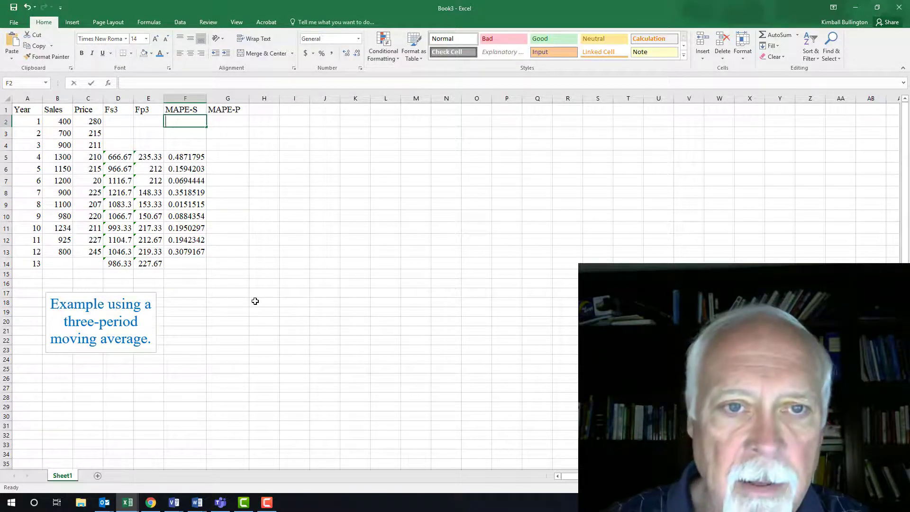
text(=)
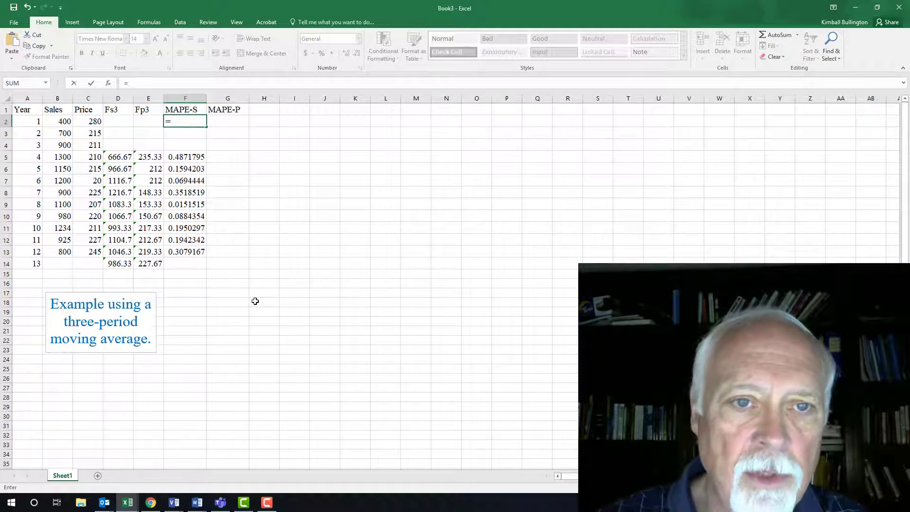
text(average()
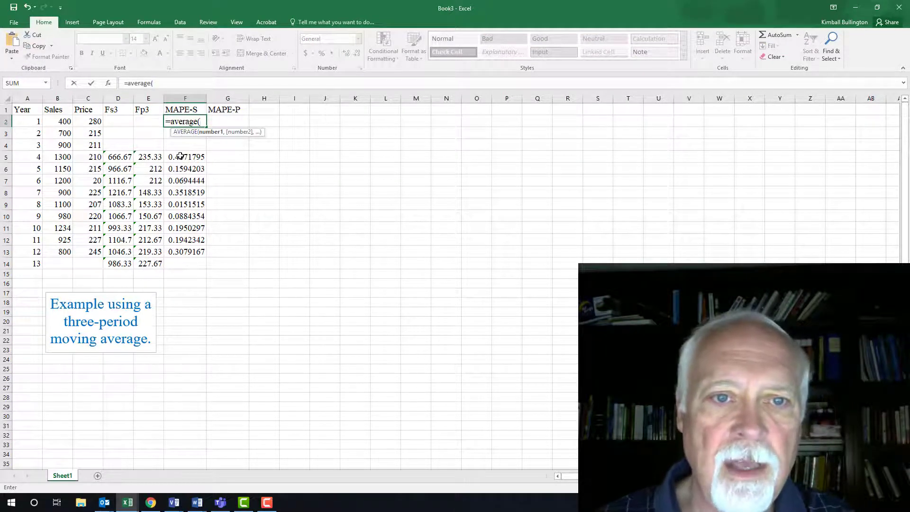
drag(182, 158, 184, 250)
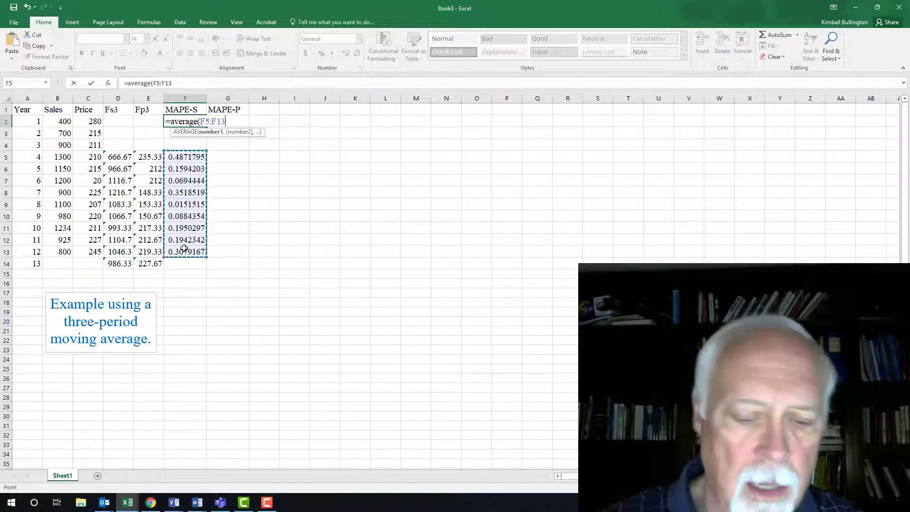
key(Return)
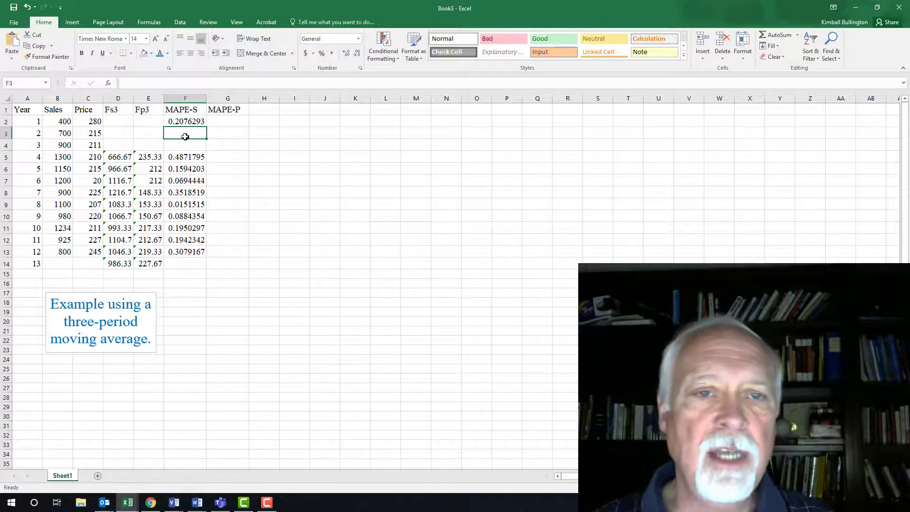
- Format F2:F13 as percentages with one decimal place and fill the range across into the MAPE-P column
drag(181, 121, 180, 250)
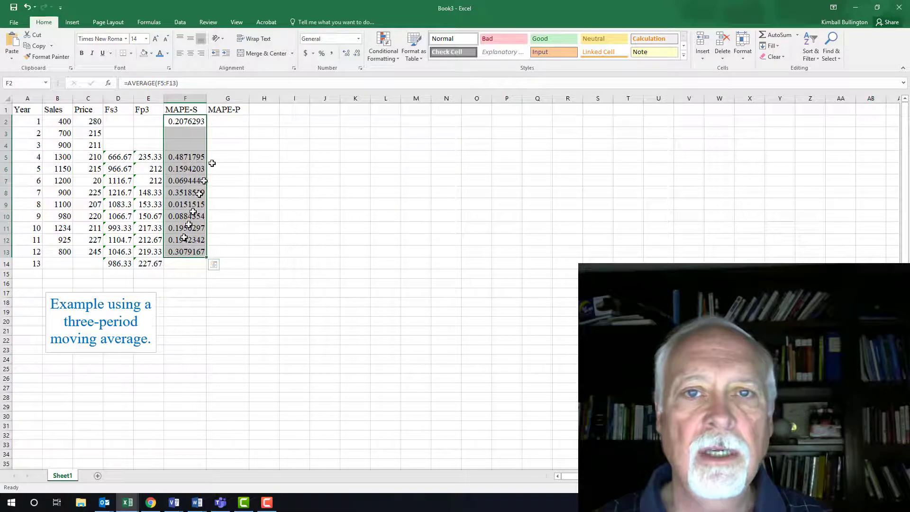
click(322, 54)
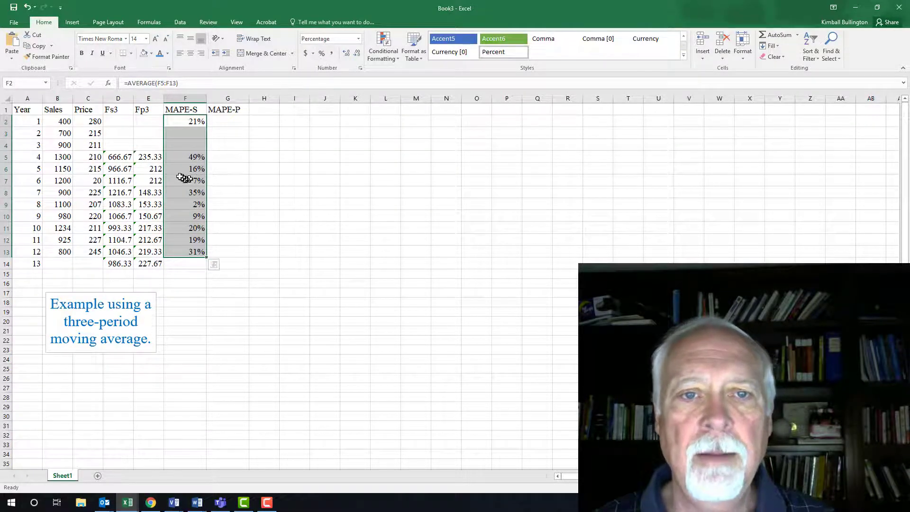
click(346, 54)
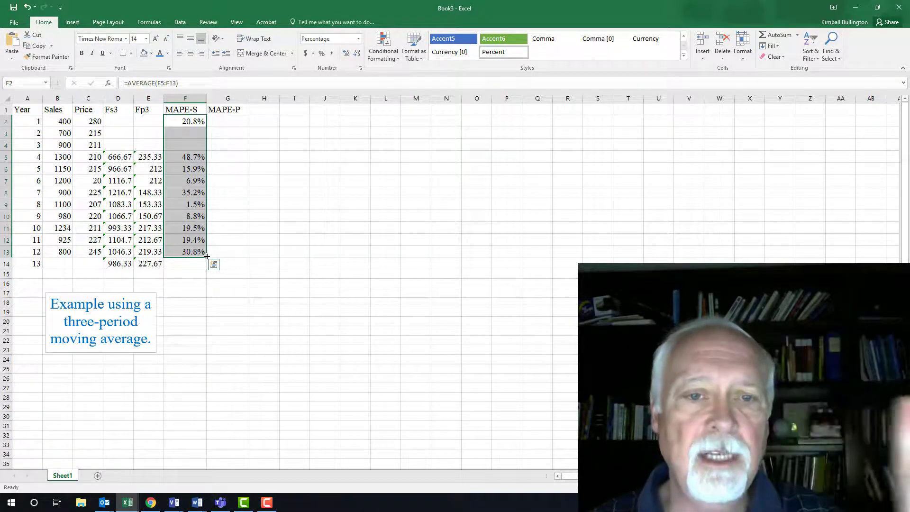
drag(207, 256, 241, 260)
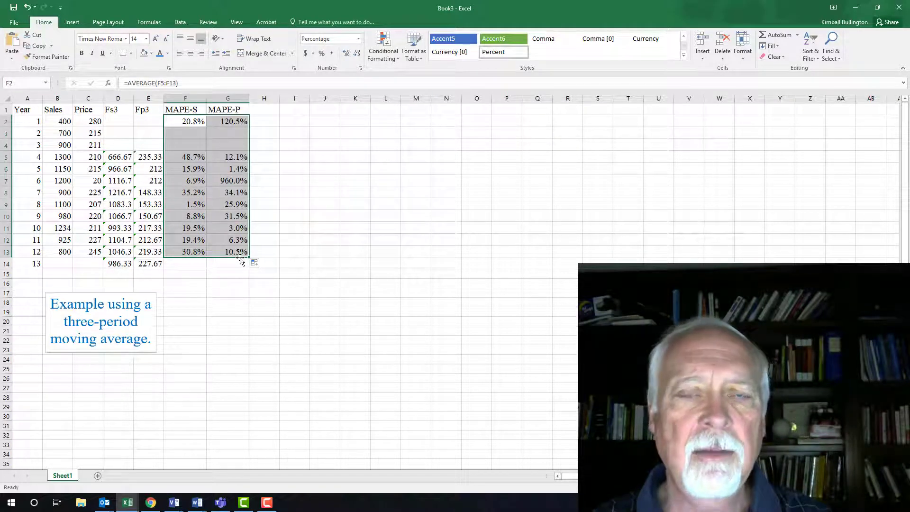
click(233, 242)
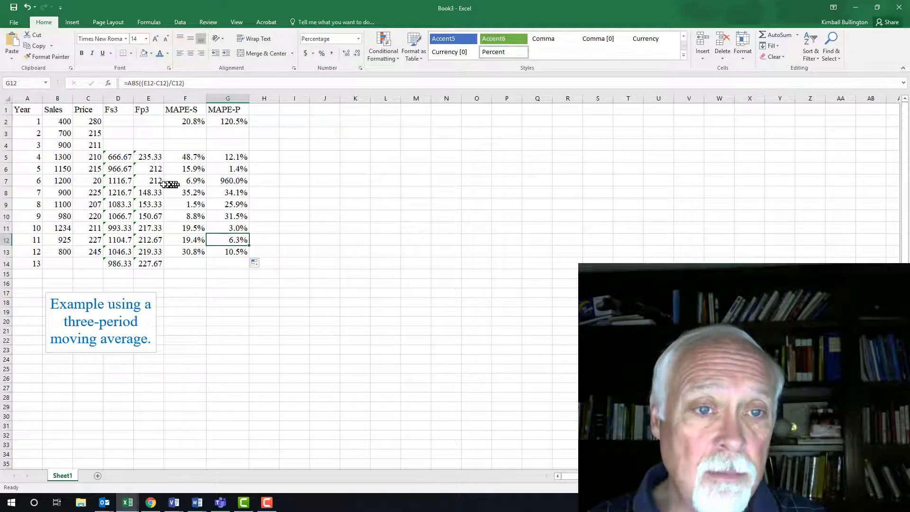
- Correct the year 6 price in cell C7 to 200
click(90, 179)
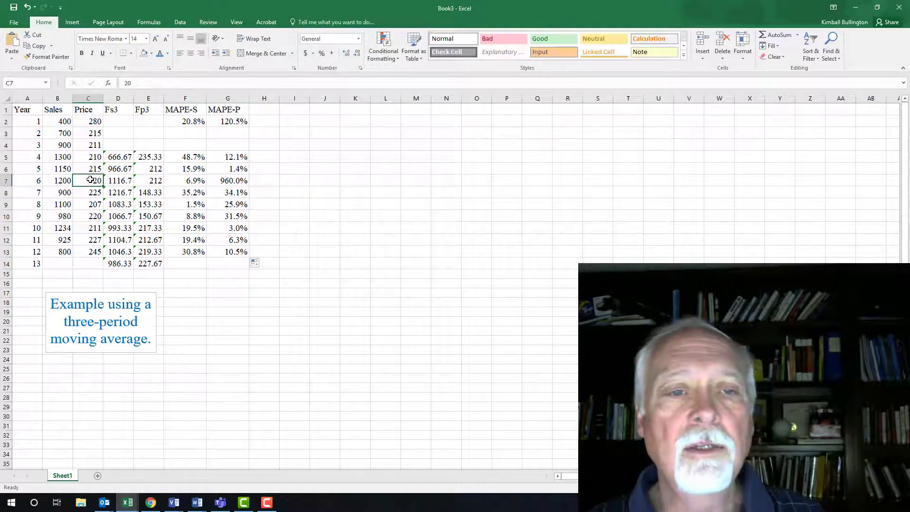
click(136, 81)
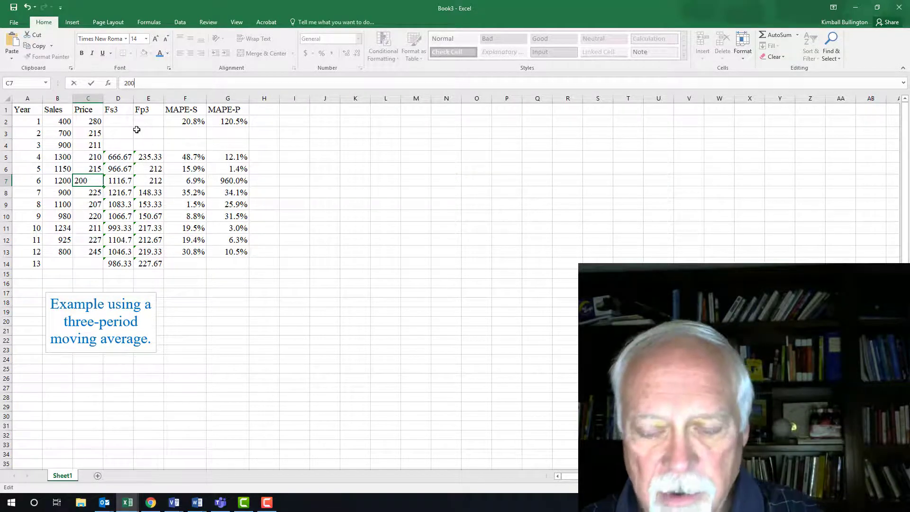
text(0)
key(Return)
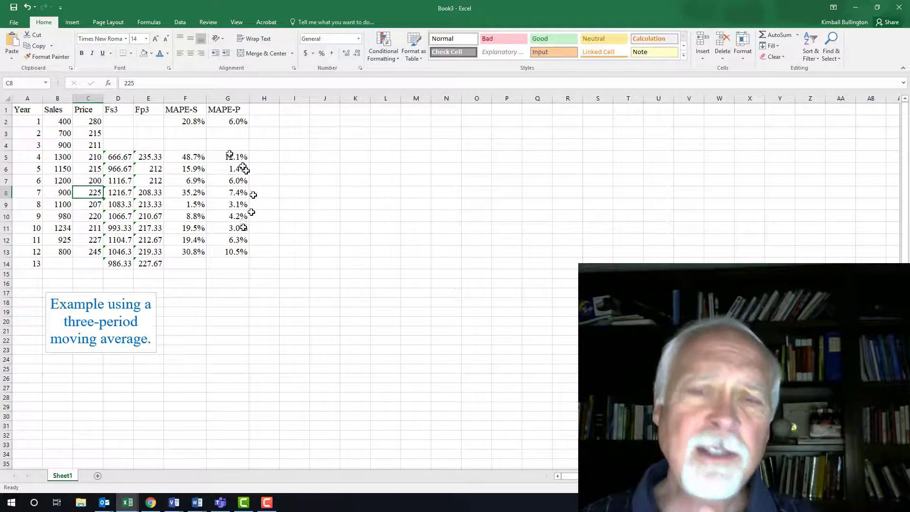